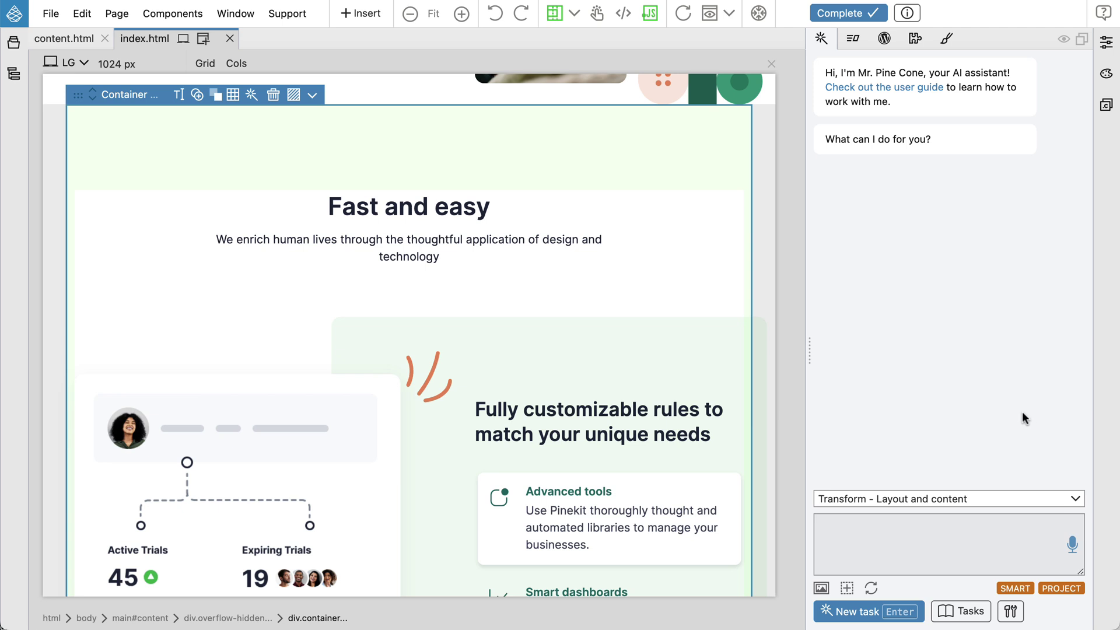
# - Reopen the AI Assistant settings and show the stored OpenAI API key options
pyautogui.click(1013, 612)
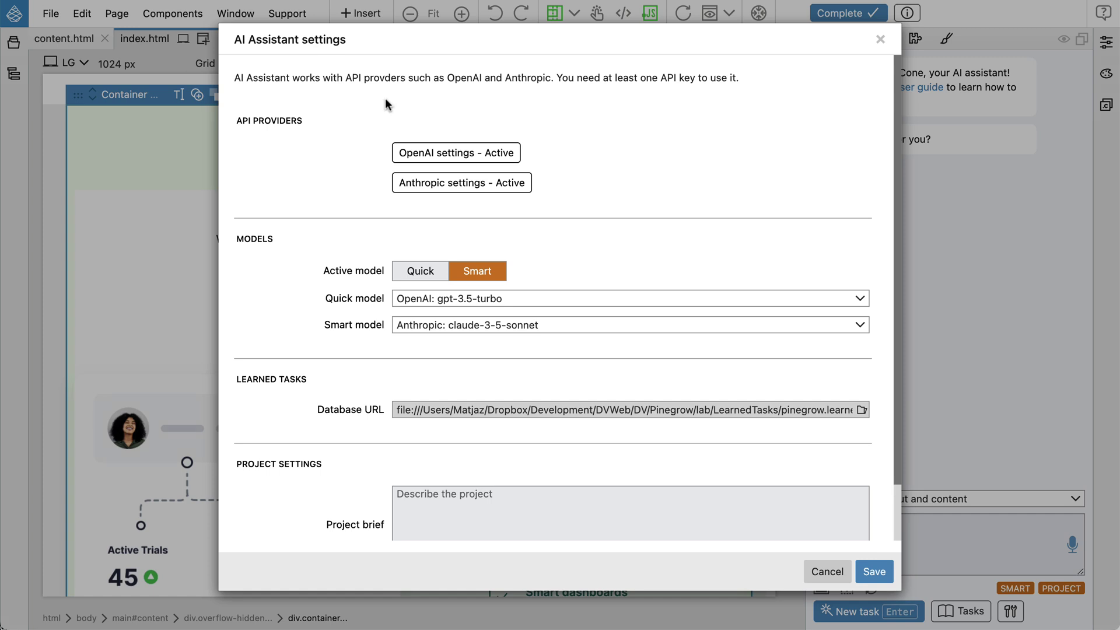
pyautogui.click(827, 572)
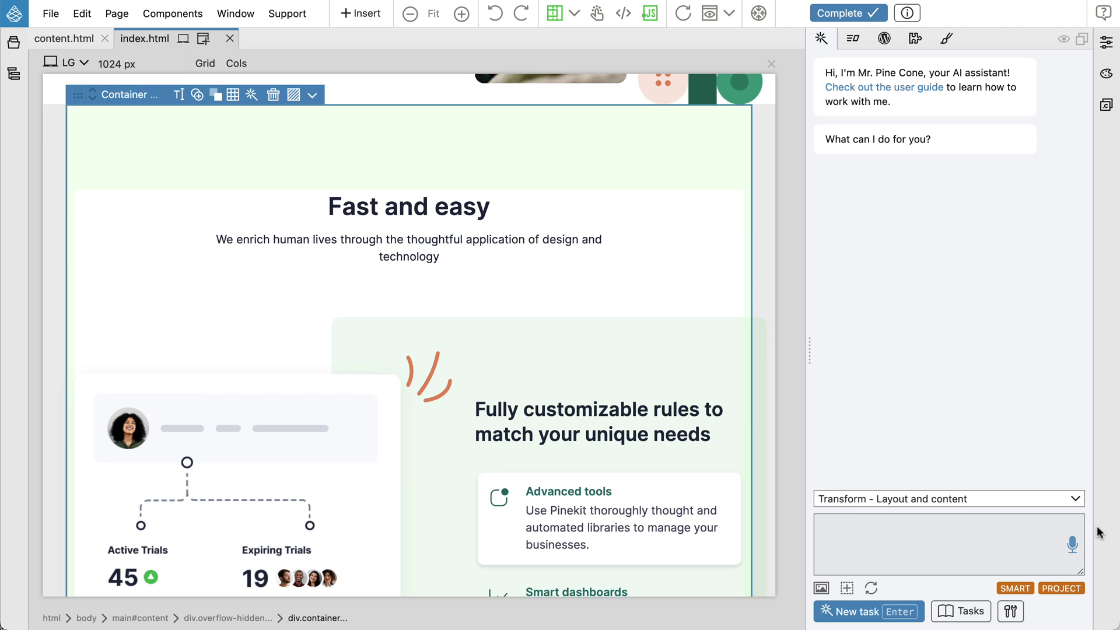
pyautogui.click(1013, 611)
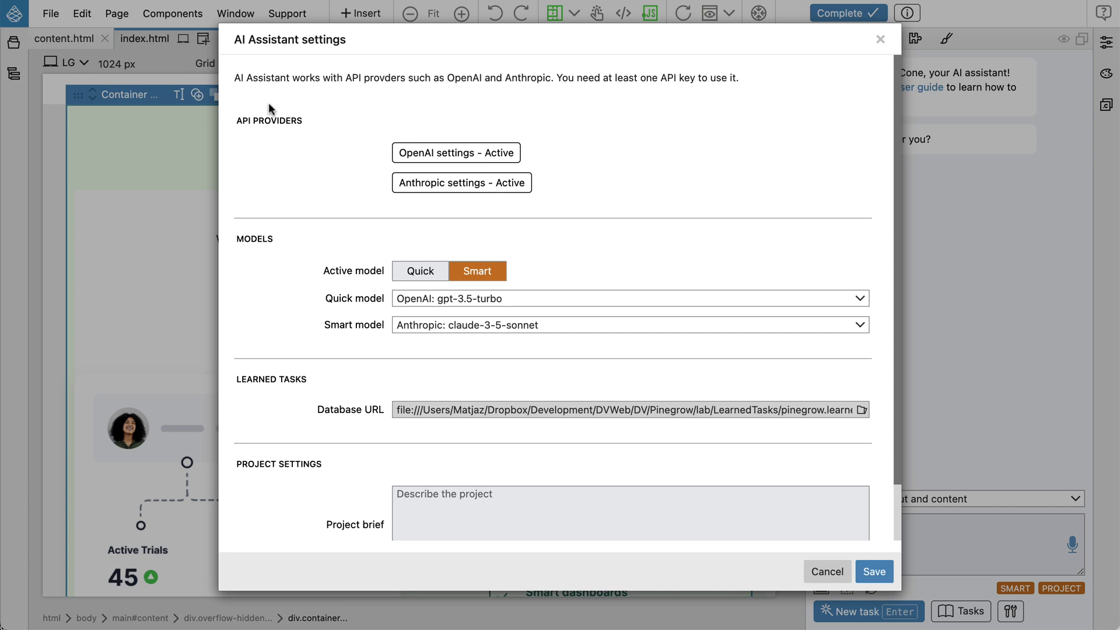
pyautogui.click(462, 156)
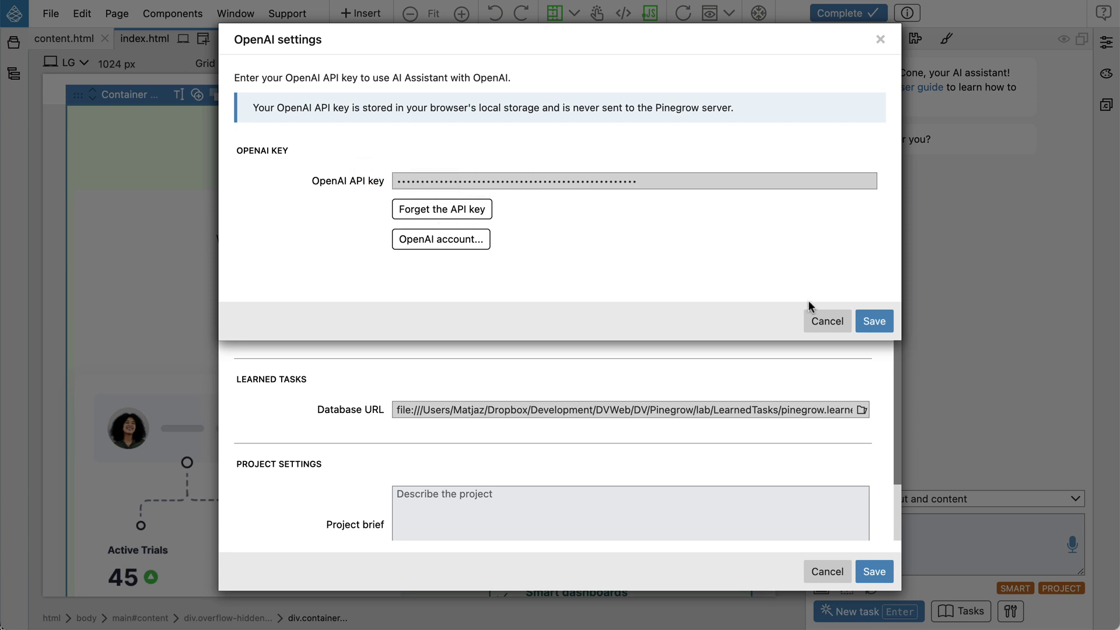
# - Cancel the OpenAI key dialog to view Quick gpt-3.5-turbo and Smart claude-3-5-sonnet
pyautogui.click(835, 321)
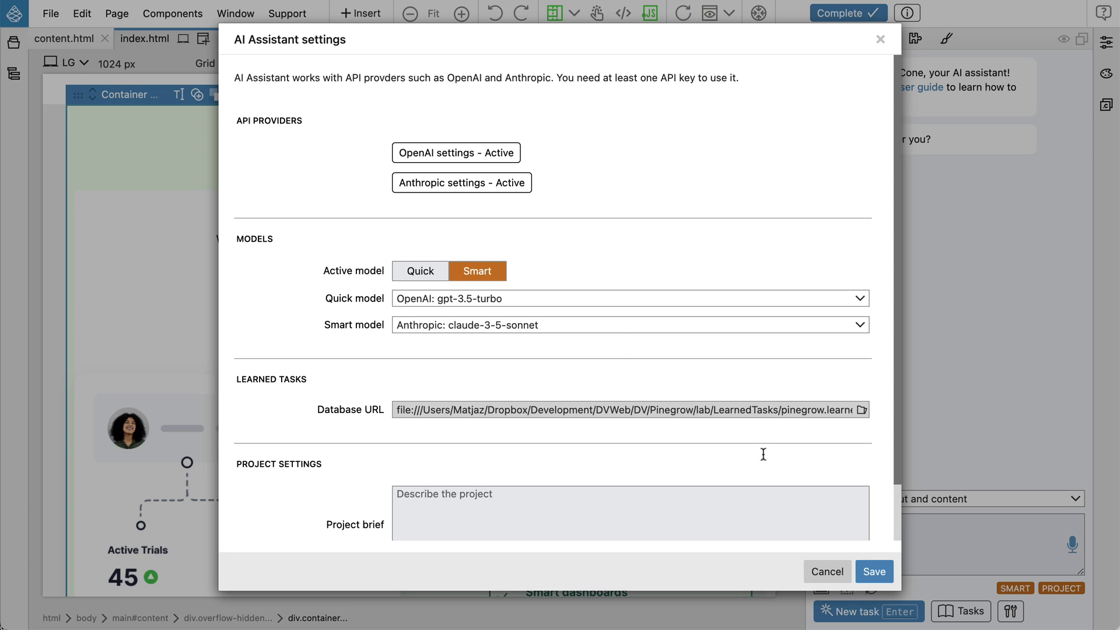
# - Save the AI settings and fill the container with WhatWeDo content from content.html
pyautogui.click(874, 572)
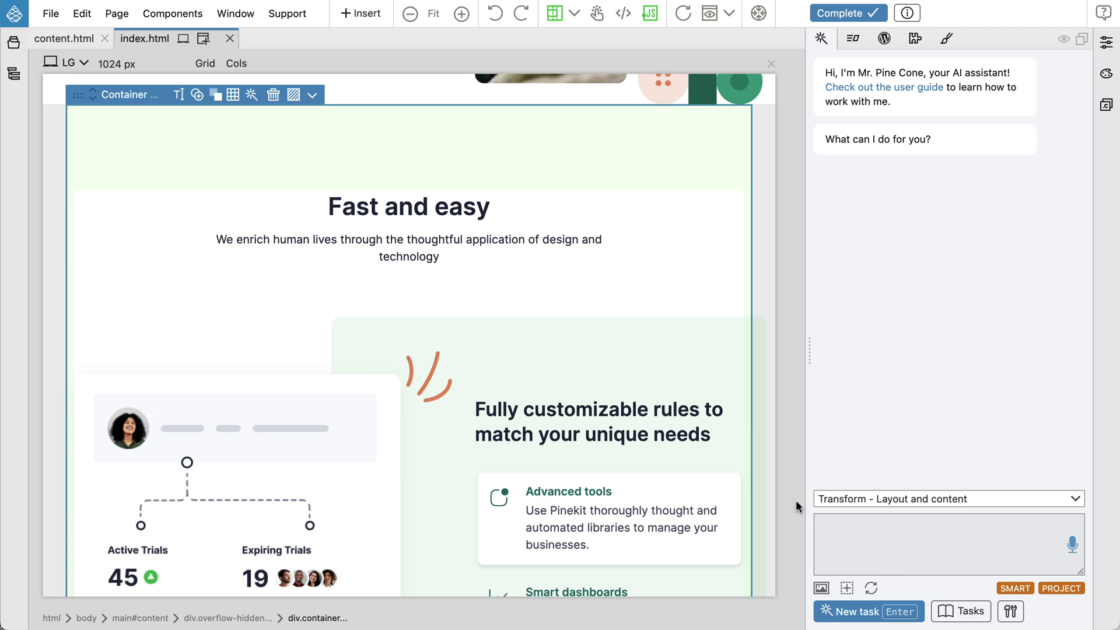
pyautogui.click(252, 94)
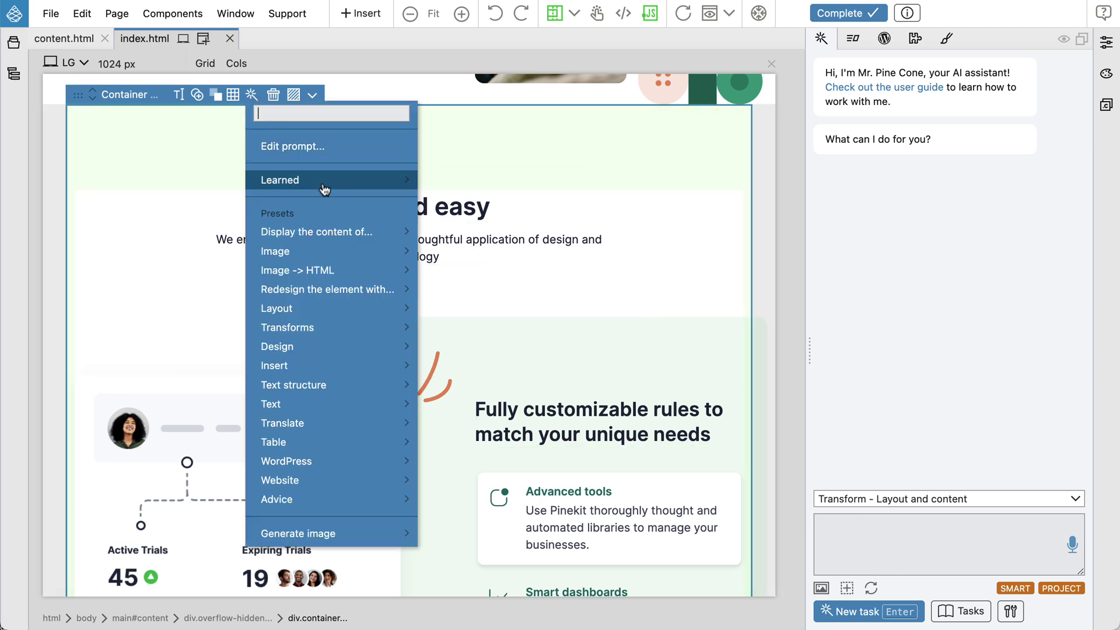
pyautogui.moveTo(317, 231)
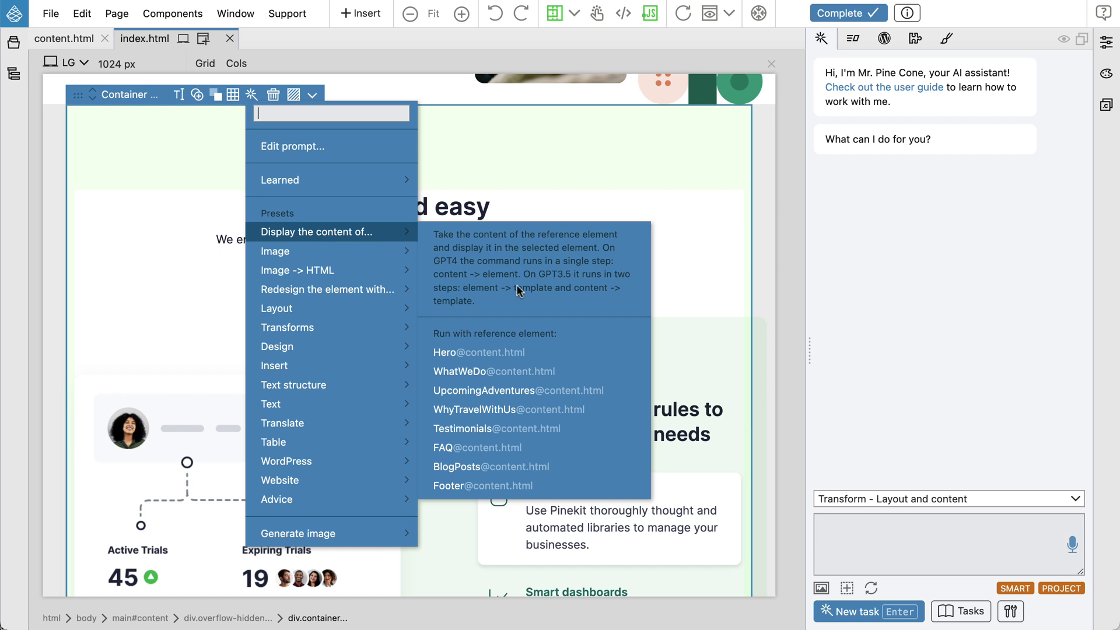
pyautogui.click(530, 371)
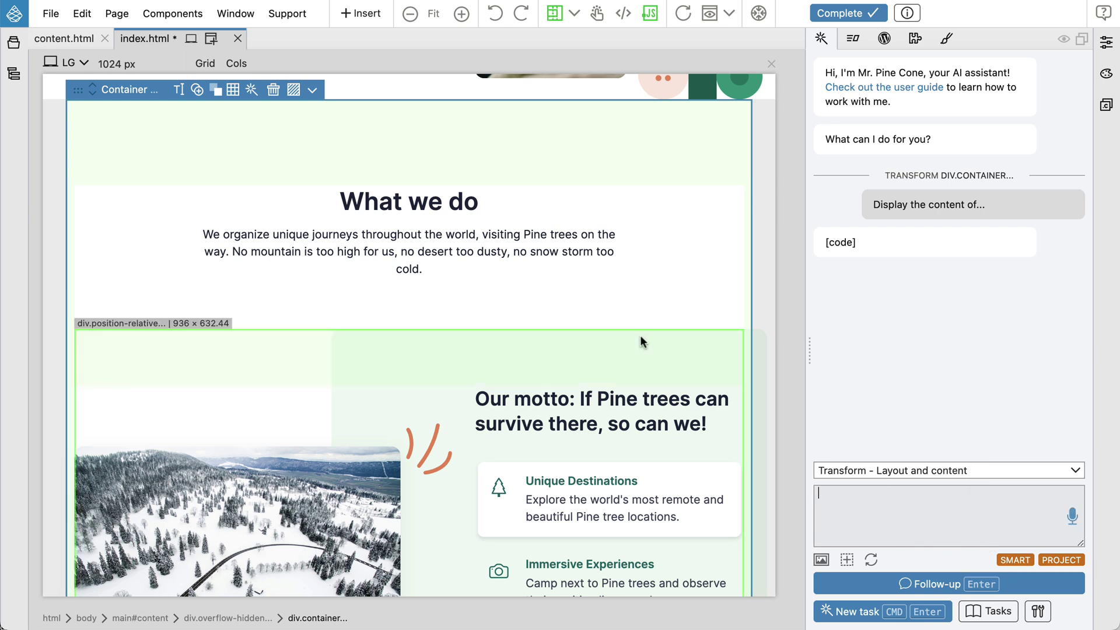
pyautogui.scroll(-5, 485, 330)
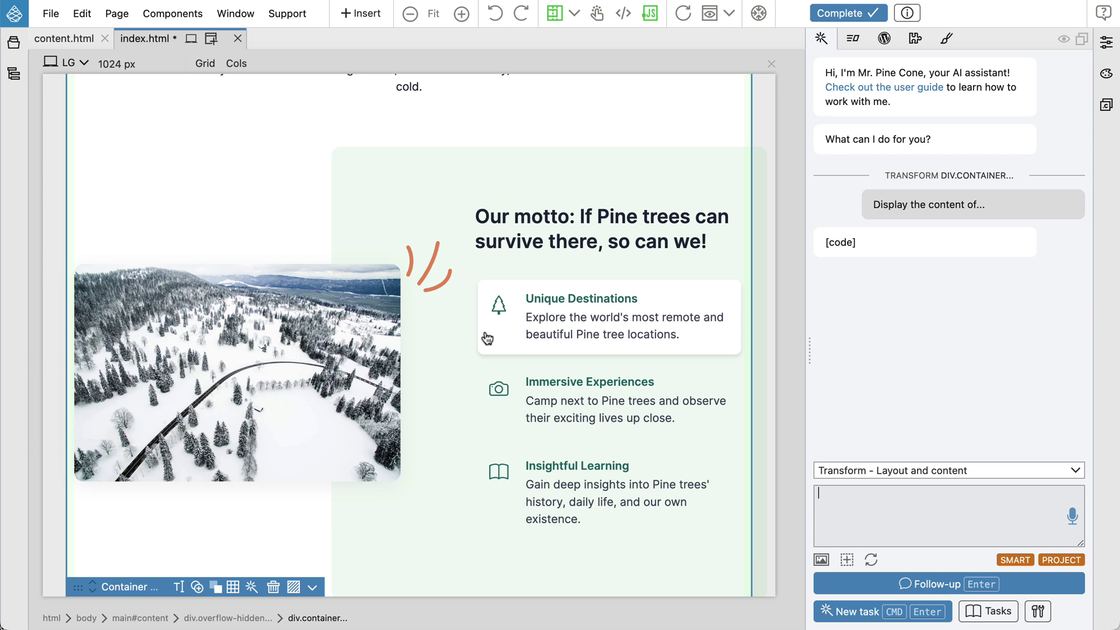
pyautogui.scroll(-3, 487, 338)
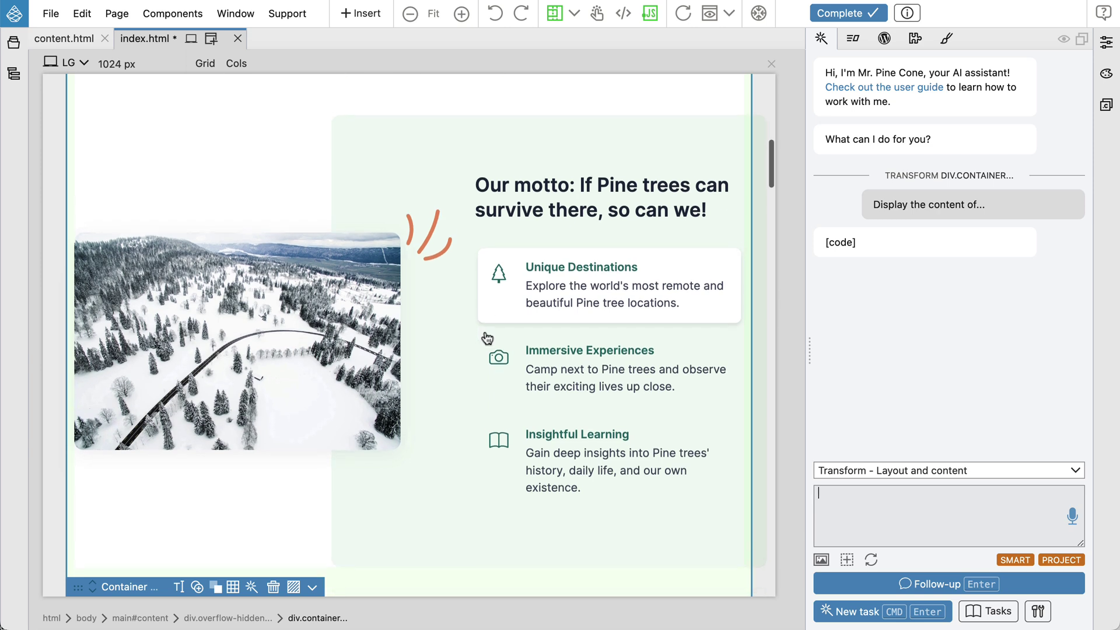
pyautogui.scroll(4, 486, 338)
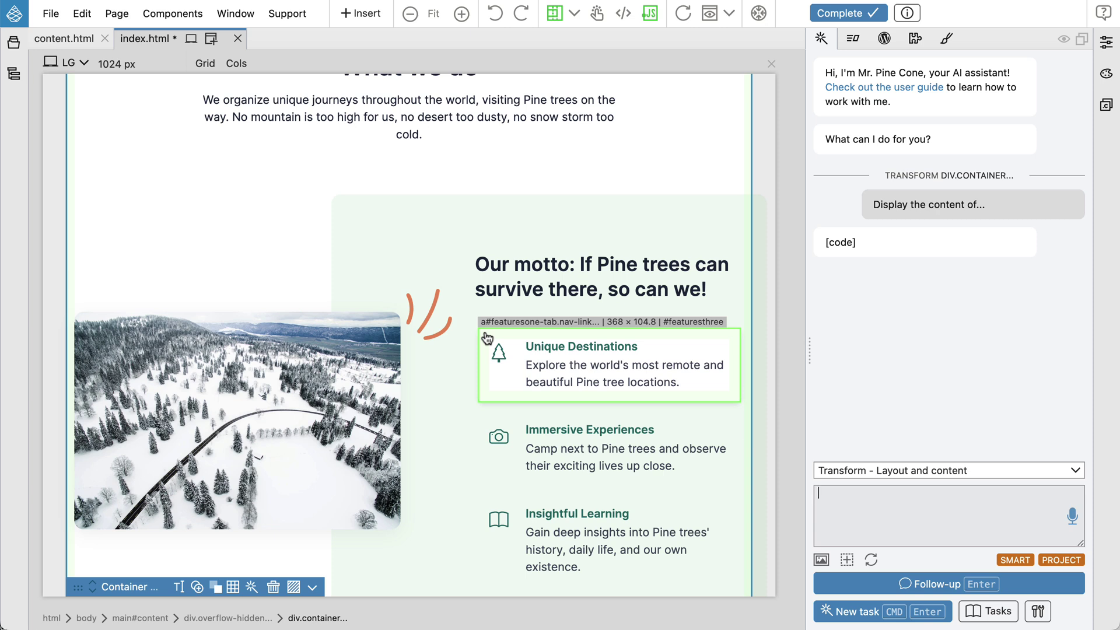
pyautogui.scroll(2, 488, 339)
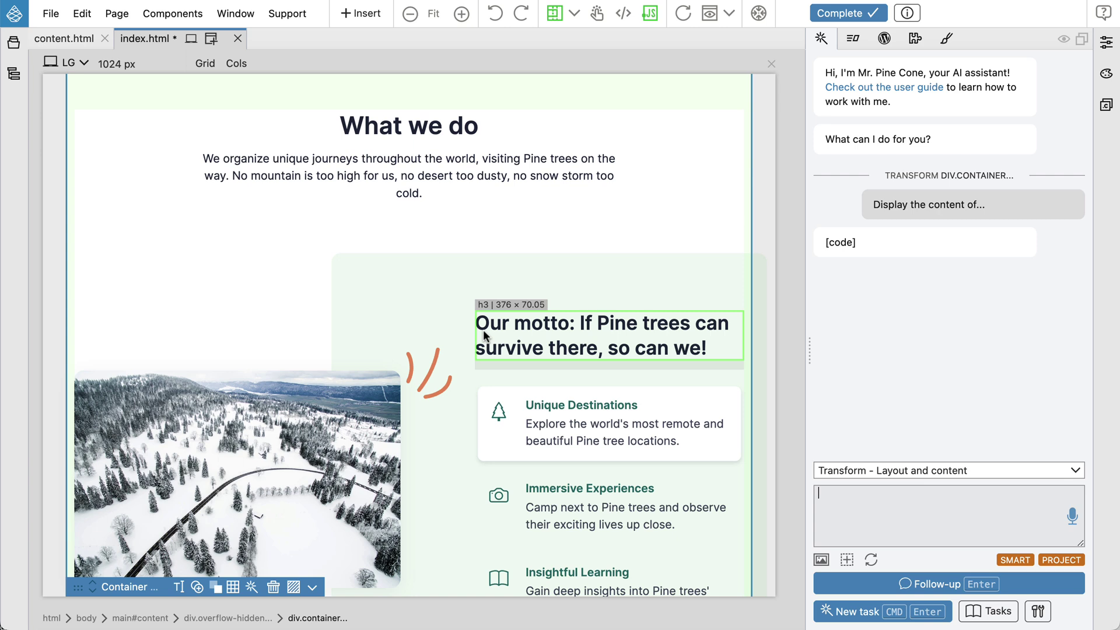